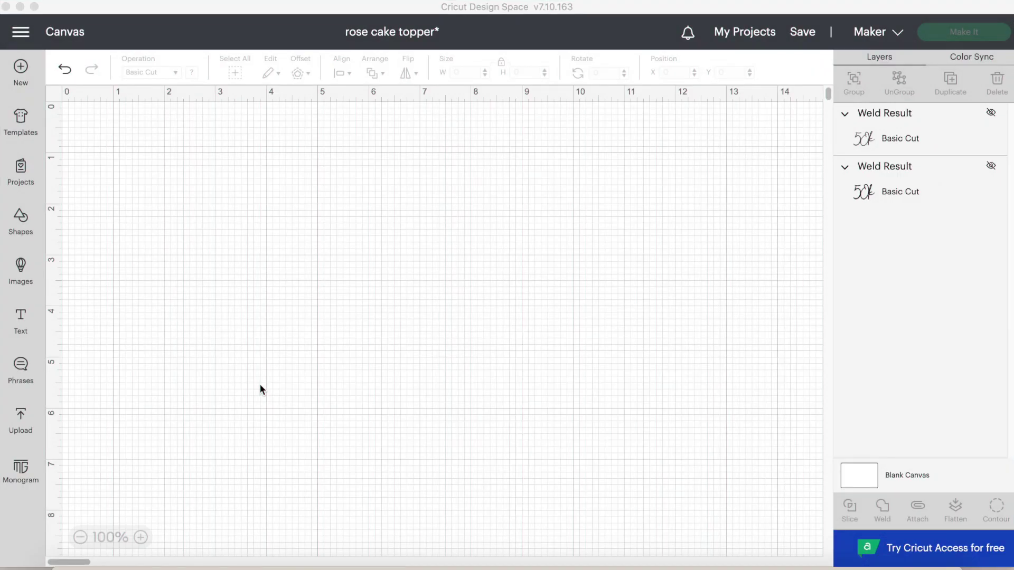
Add a new text object and set its font to Adelia Rehan.
{"action": "left_click", "coordinate": [21, 319]}
{"action": "left_click", "coordinate": [118, 111]}
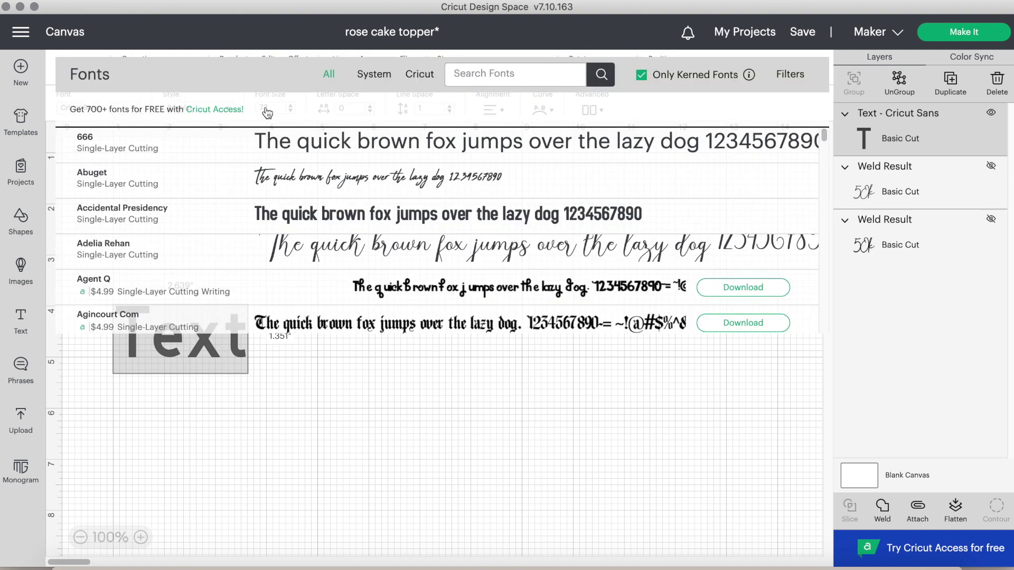
{"action": "left_click", "coordinate": [487, 76]}
{"action": "type", "text": "ad"}
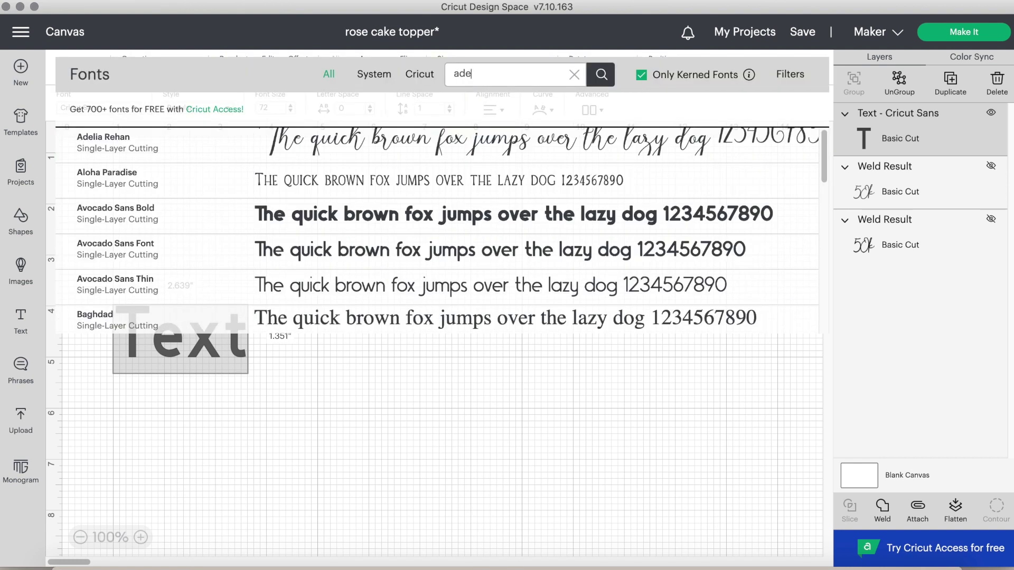
{"action": "type", "text": "e"}
{"action": "left_click", "coordinate": [494, 140]}
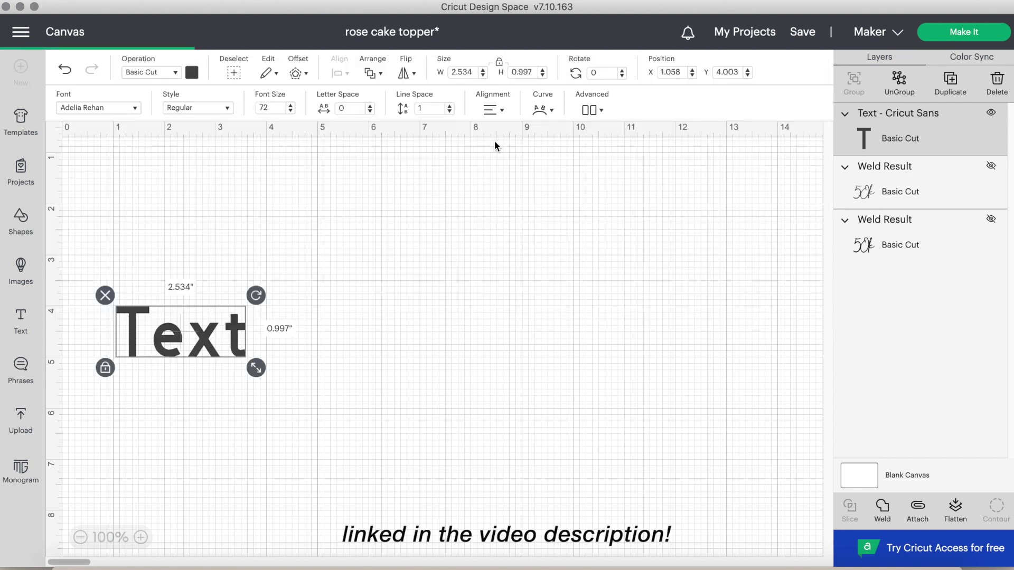
Enlarge the text, change it to 'Sixty', and move it up and left.
{"action": "left_click_drag", "start_coordinate": [293, 424], "coordinate": [374, 514]}
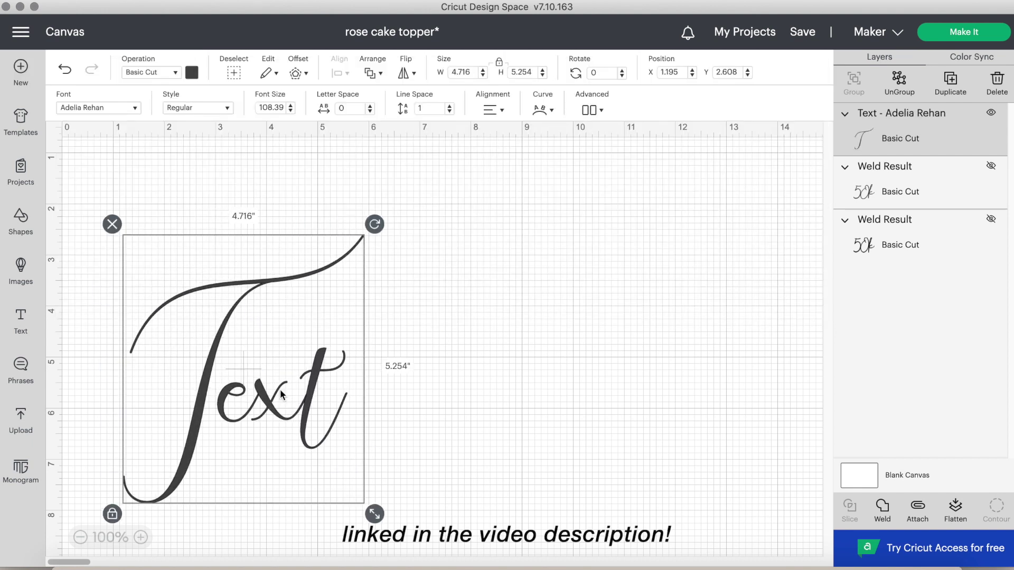
{"action": "double_click", "coordinate": [281, 394]}
{"action": "type", "text": "Sixty"}
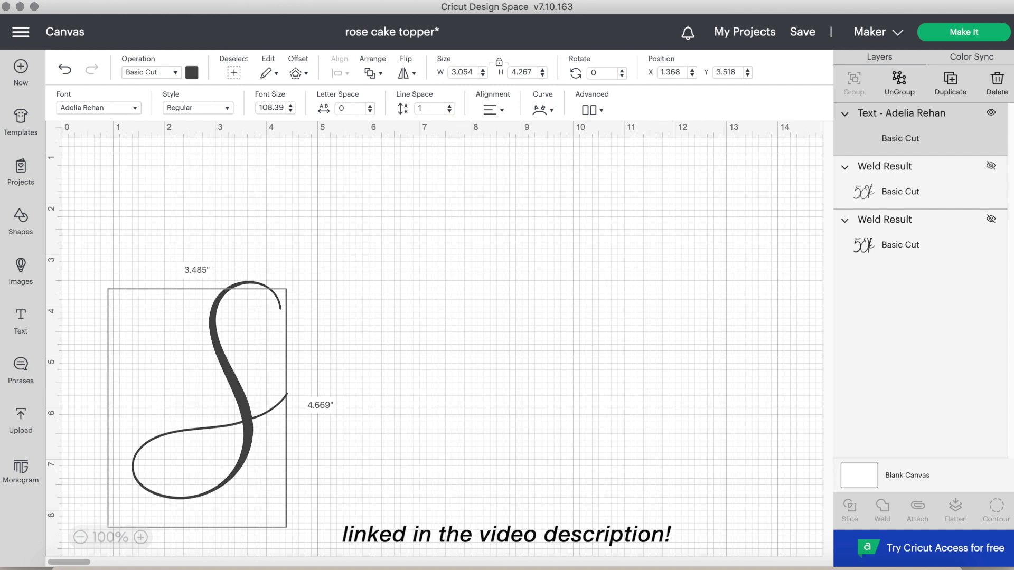
{"action": "left_click", "coordinate": [668, 389]}
{"action": "left_click_drag", "start_coordinate": [400, 437], "coordinate": [389, 343]}
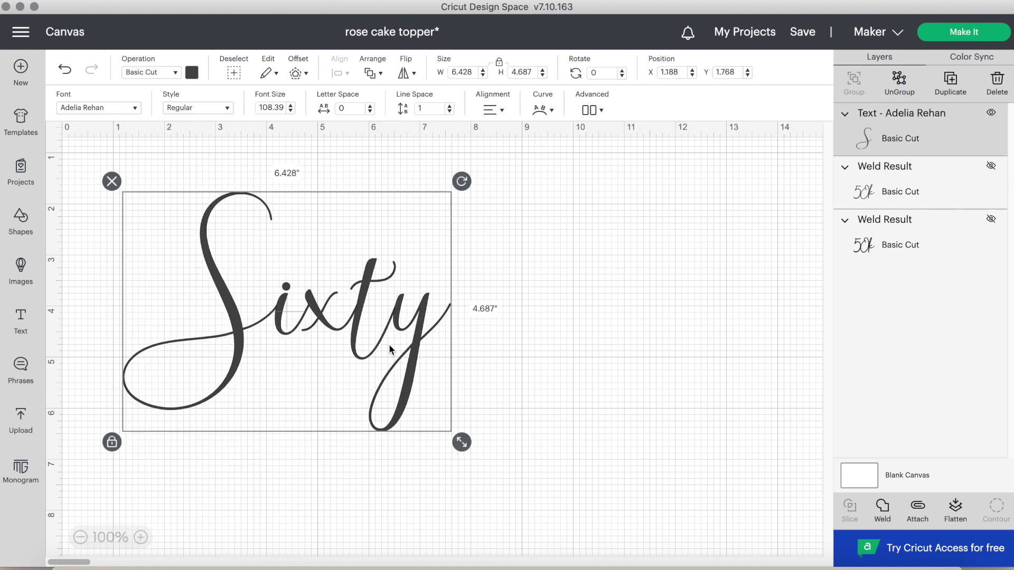
{"action": "left_click_drag", "start_coordinate": [462, 442], "coordinate": [404, 406]}
{"action": "key", "text": "super+z"}
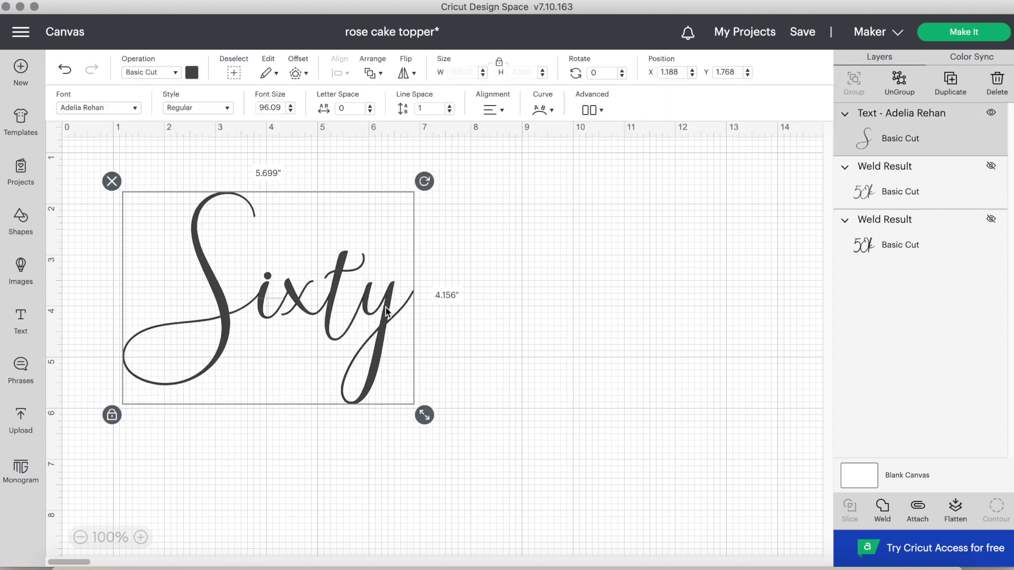
Colour the Sixty text black.
{"action": "left_click", "coordinate": [192, 73]}
{"action": "left_click", "coordinate": [207, 132]}
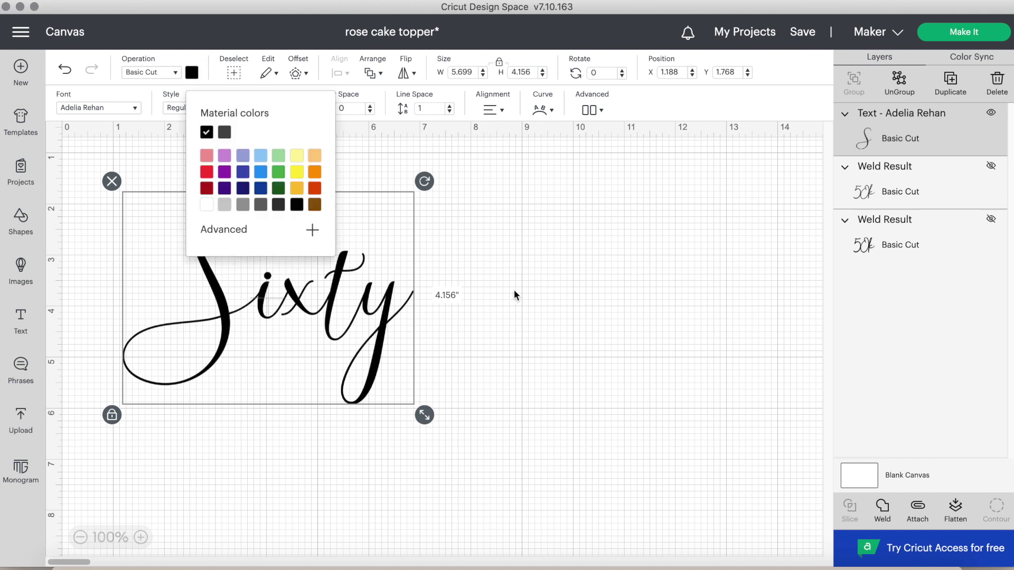
{"action": "left_click", "coordinate": [516, 294]}
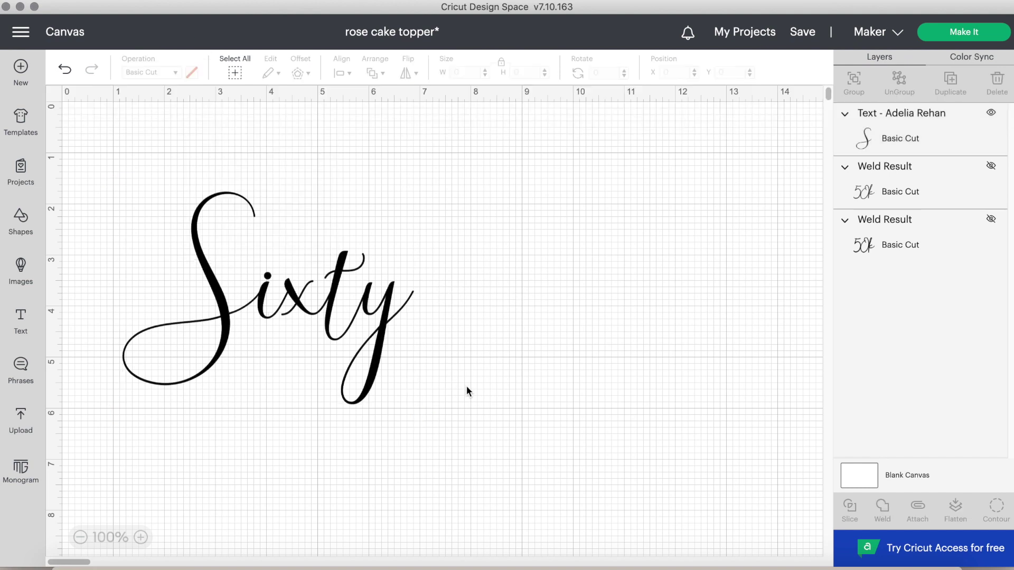
Enlarge Sixty, set letter spacing to -0.1, and scale it to 7.567 inches wide.
{"action": "left_click", "coordinate": [366, 327]}
{"action": "left_click_drag", "start_coordinate": [425, 414], "coordinate": [592, 538]}
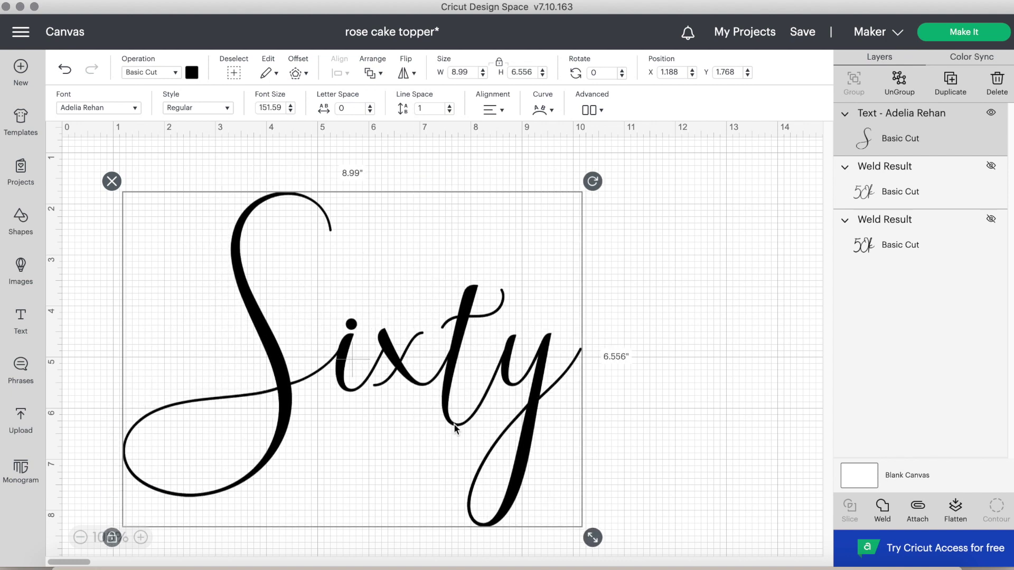
{"action": "left_click", "coordinate": [370, 111]}
{"action": "left_click", "coordinate": [370, 112]}
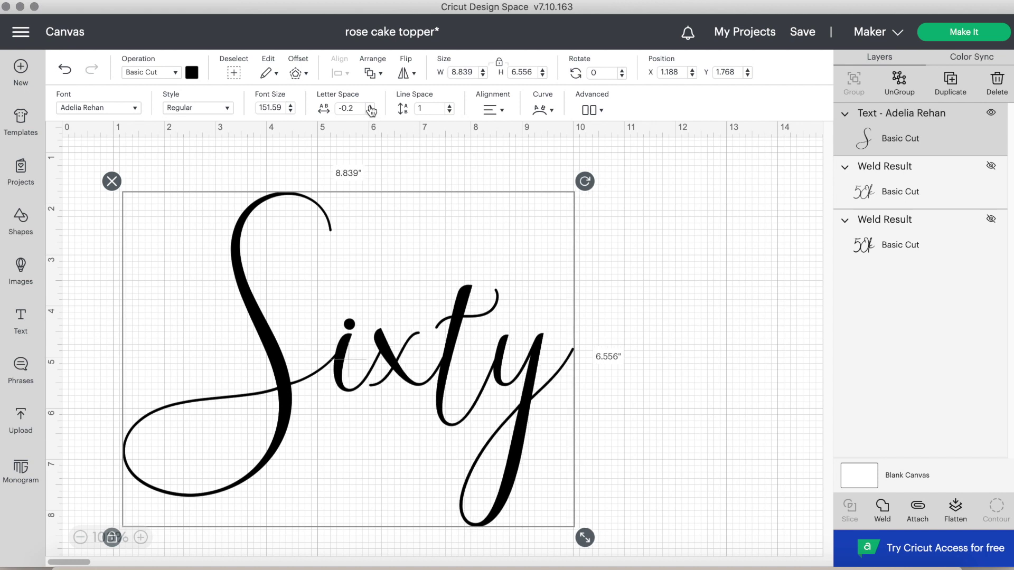
{"action": "left_click", "coordinate": [370, 105]}
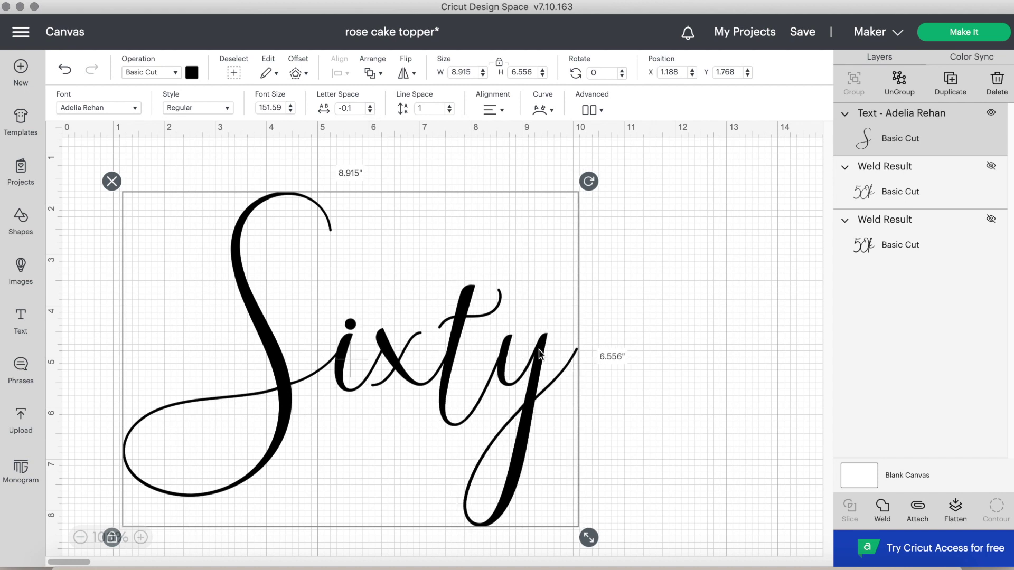
{"action": "left_click_drag", "start_coordinate": [588, 537], "coordinate": [520, 484]}
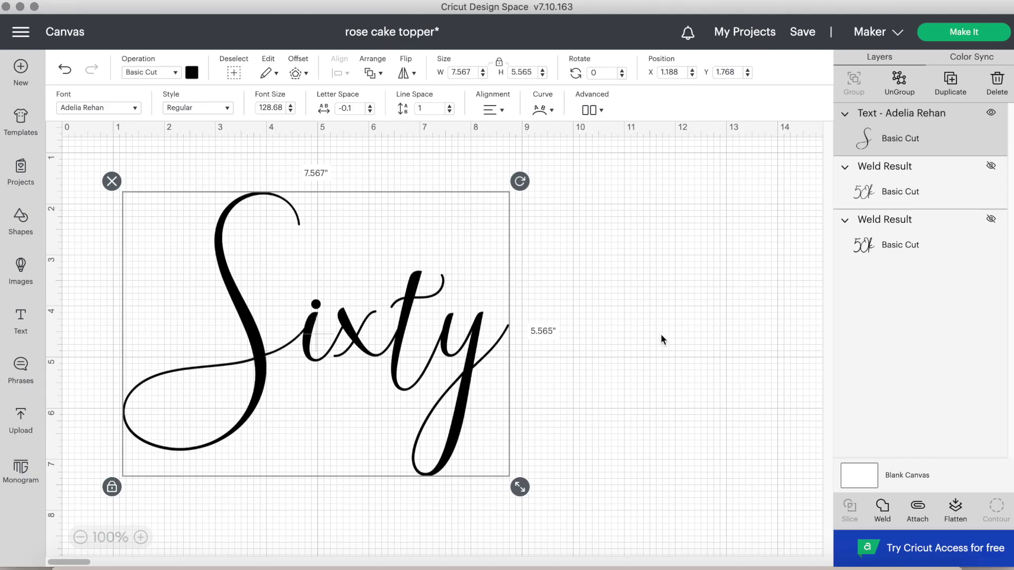
{"action": "left_click", "coordinate": [660, 338]}
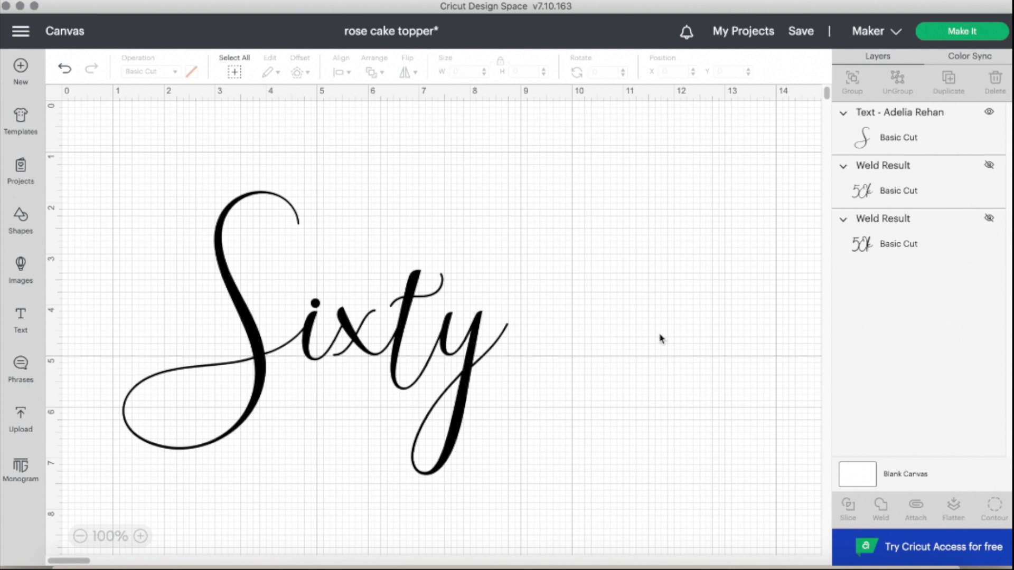
Insert a circle about 0.583 inch wide over the dot of the i.
{"action": "left_click", "coordinate": [20, 221]}
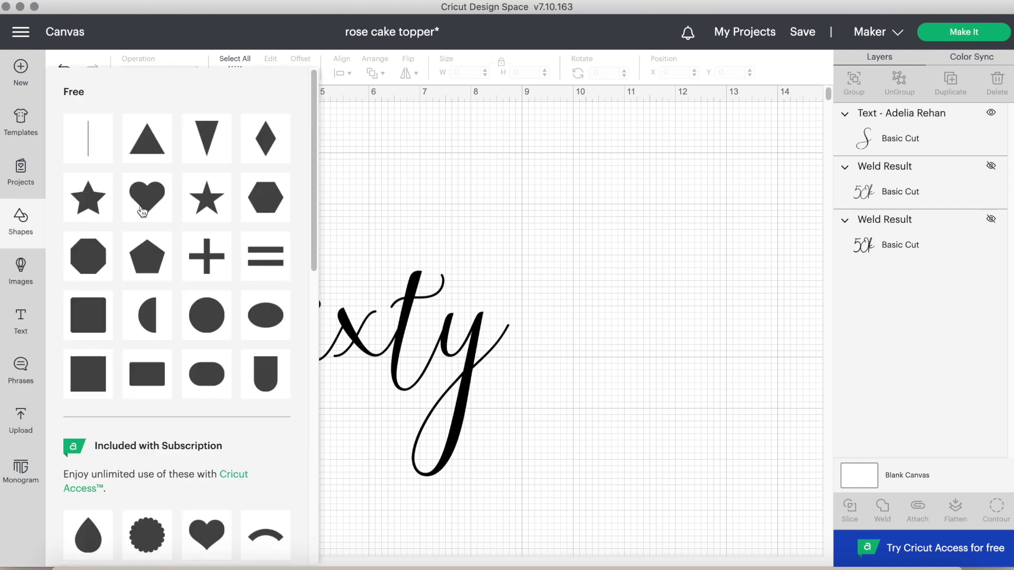
{"action": "left_click", "coordinate": [207, 317]}
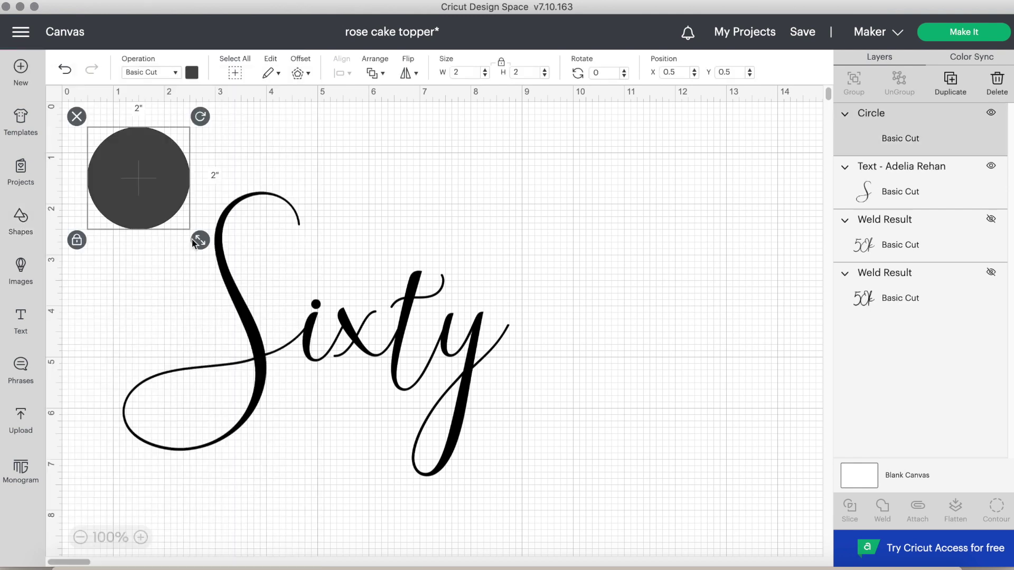
{"action": "left_click_drag", "start_coordinate": [201, 239], "coordinate": [322, 301]}
{"action": "left_click", "coordinate": [467, 227]}
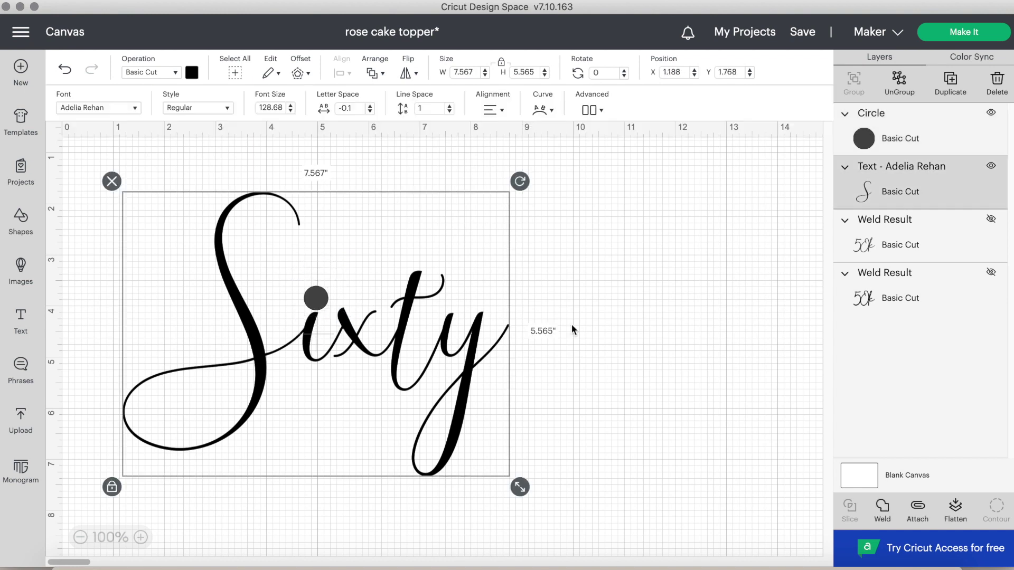
Slice the circle out of Sixty and delete the two leftover circle pieces.
{"action": "left_click", "coordinate": [637, 457]}
{"action": "left_click_drag", "start_coordinate": [638, 457], "coordinate": [281, 267]}
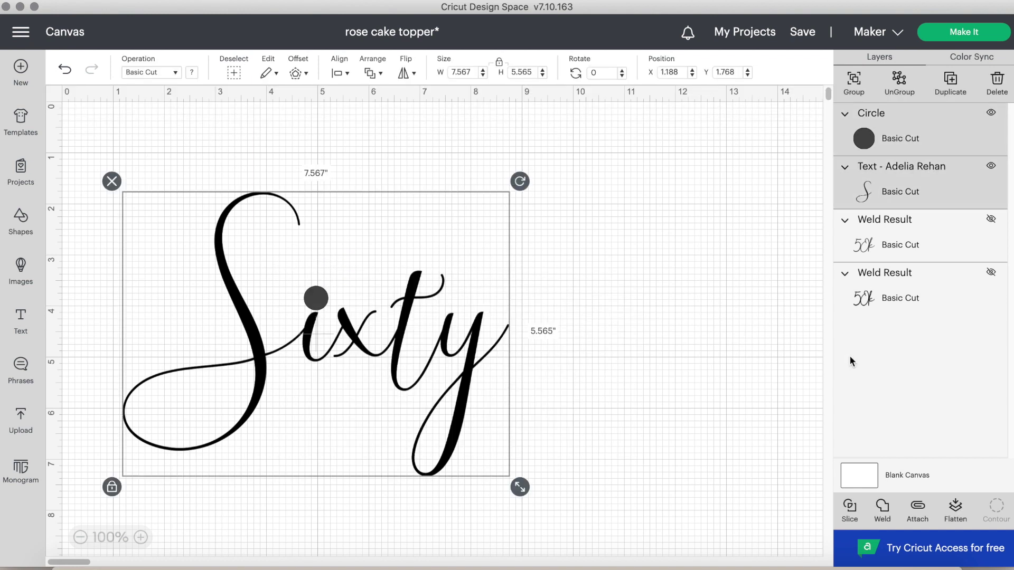
{"action": "left_click", "coordinate": [849, 508]}
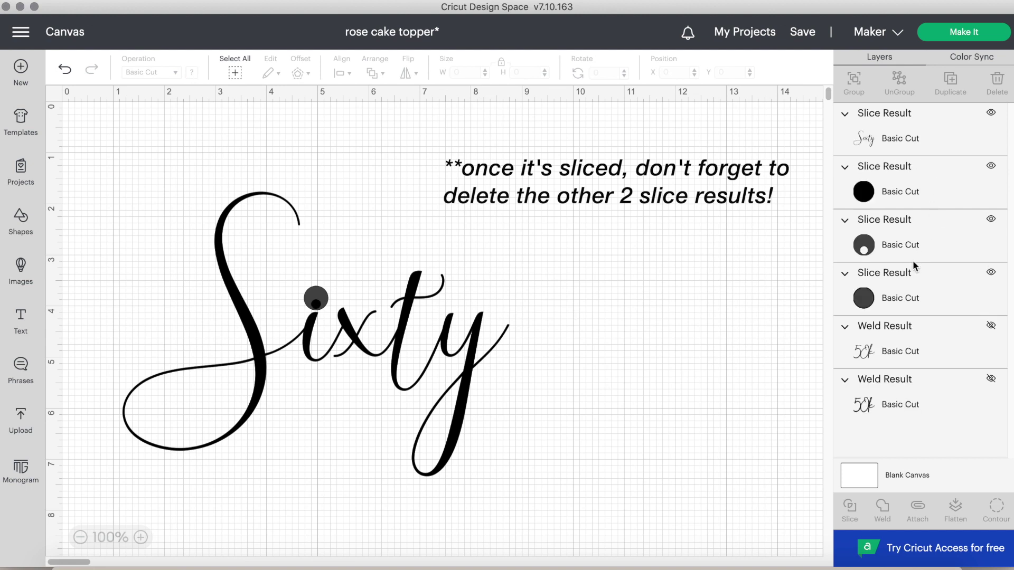
{"action": "left_click", "coordinate": [917, 292]}
{"action": "key", "text": "Delete"}
{"action": "left_click", "coordinate": [933, 232]}
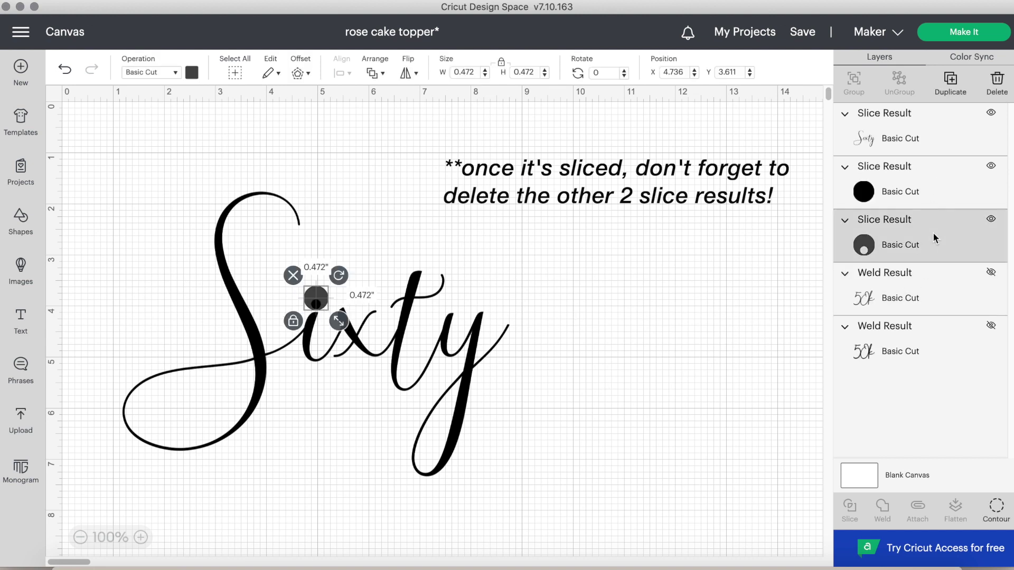
{"action": "key", "text": "Delete"}
Zoom in to adjust the sliced word's position, then zoom back to 100%.
{"action": "left_click", "coordinate": [140, 536]}
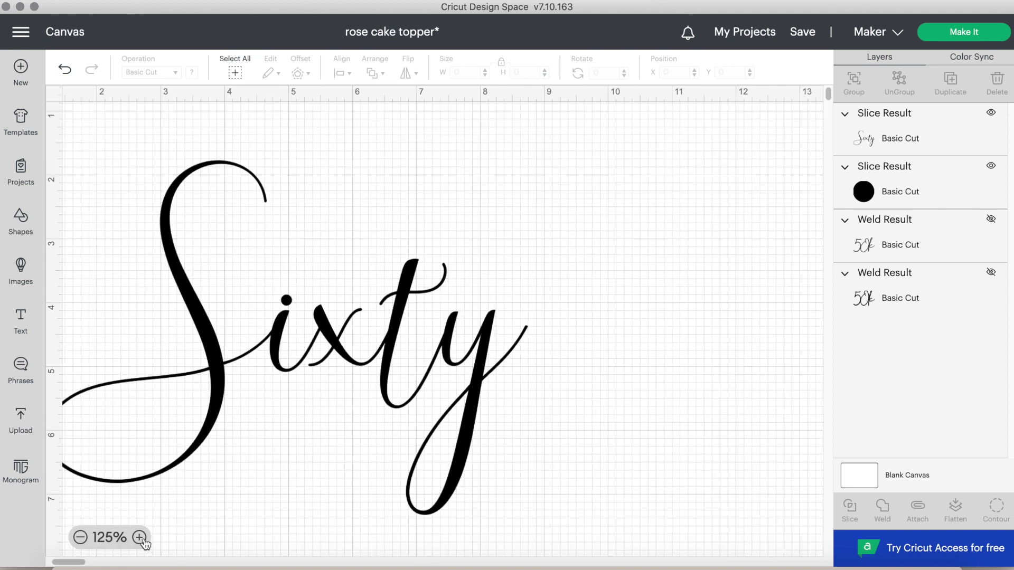
{"action": "left_click", "coordinate": [289, 300]}
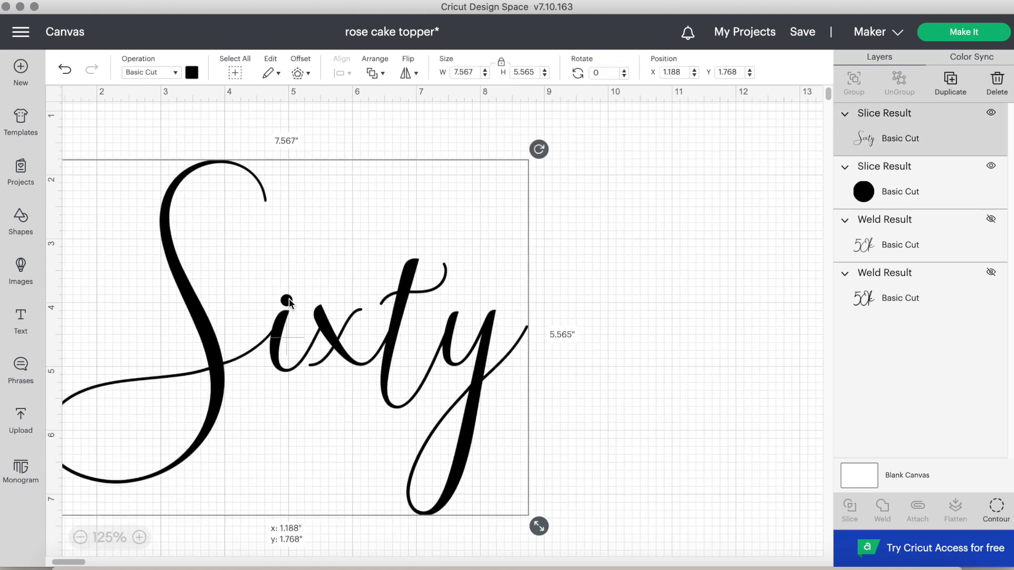
{"action": "left_click_drag", "start_coordinate": [289, 299], "coordinate": [291, 295]}
{"action": "left_click", "coordinate": [623, 237]}
{"action": "left_click_drag", "start_coordinate": [402, 347], "coordinate": [382, 348]}
{"action": "left_click", "coordinate": [631, 330]}
{"action": "key", "text": "super+minus"}
Weld the word and i-dot into one shape and shrink it to about 5.586 × 4.108 inches.
{"action": "left_click_drag", "start_coordinate": [637, 470], "coordinate": [242, 263]}
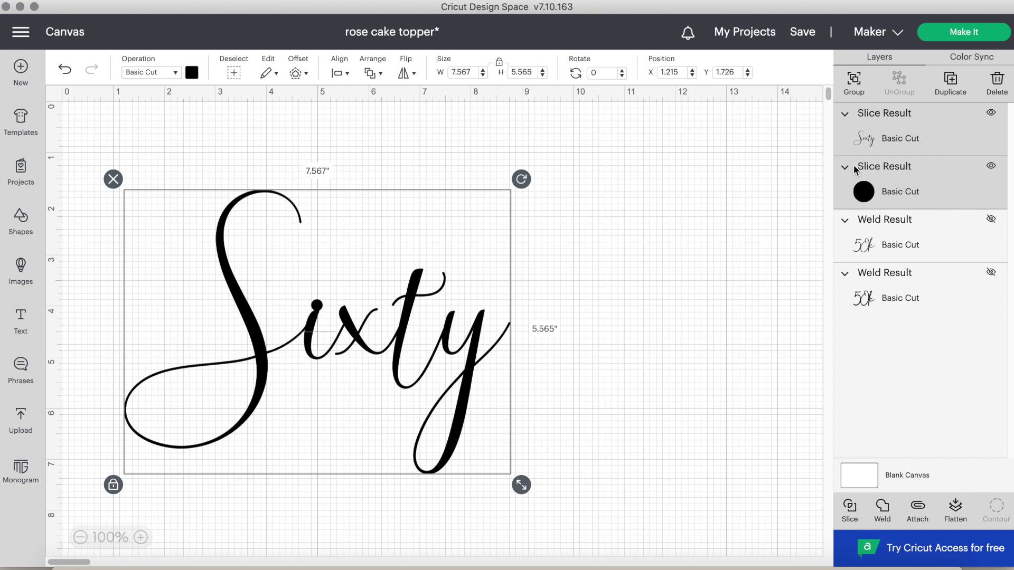
{"action": "left_click", "coordinate": [881, 509]}
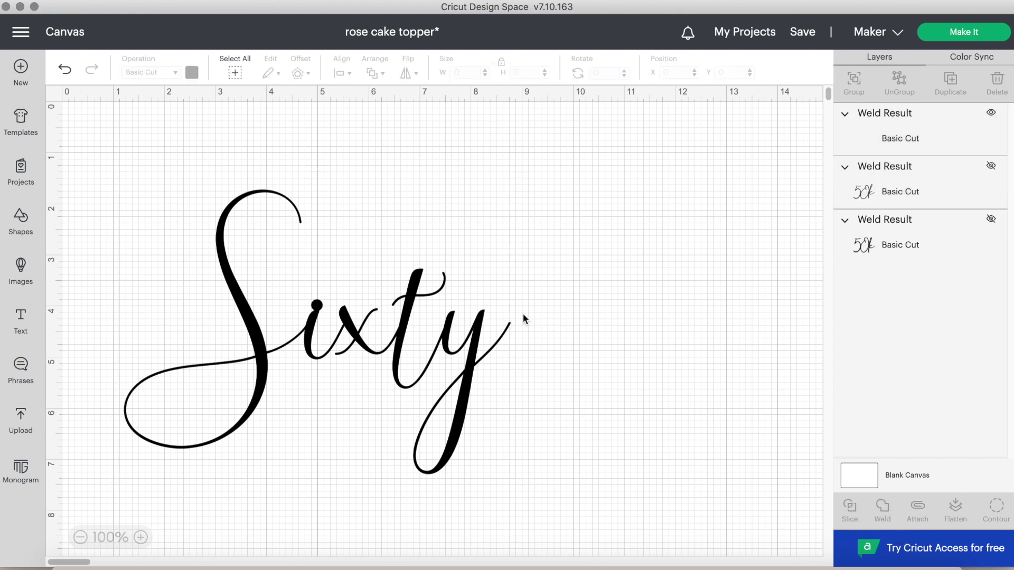
{"action": "left_click_drag", "start_coordinate": [513, 488], "coordinate": [419, 409]}
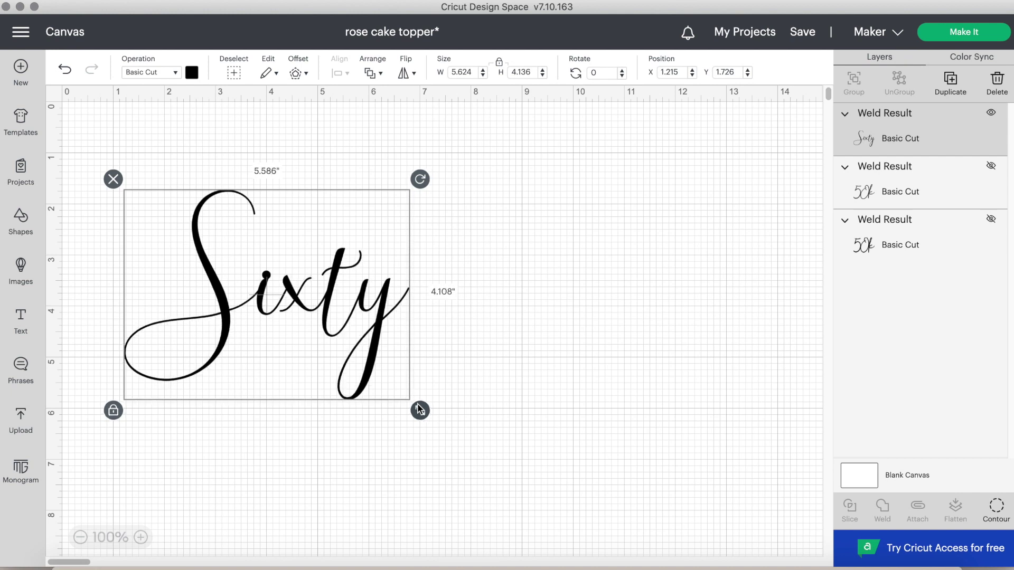
{"action": "left_click", "coordinate": [540, 384]}
{"action": "left_click", "coordinate": [80, 537]}
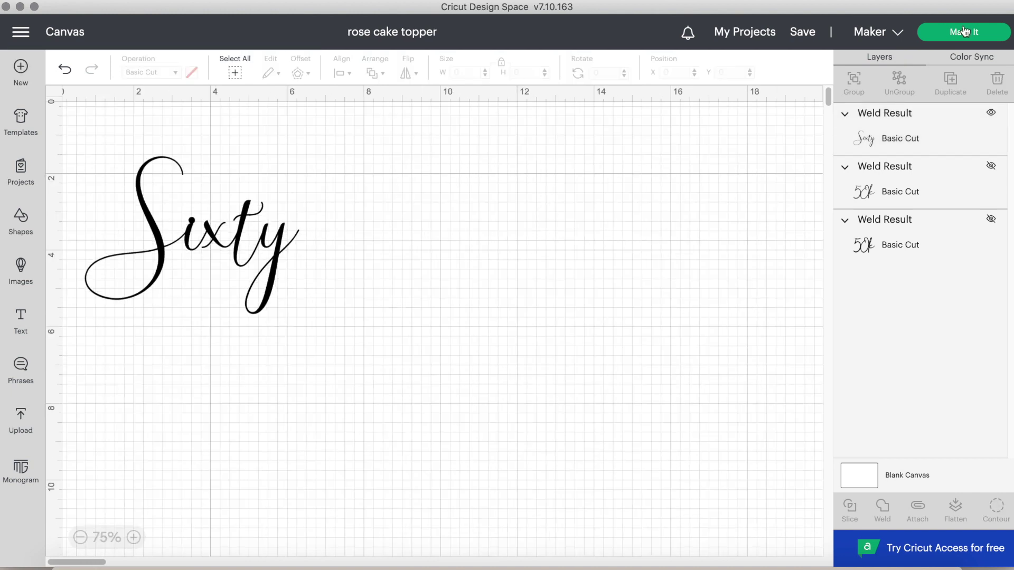
Prepare the design to cut on a standard 12 in × 12 in mat.
{"action": "left_click", "coordinate": [964, 32]}
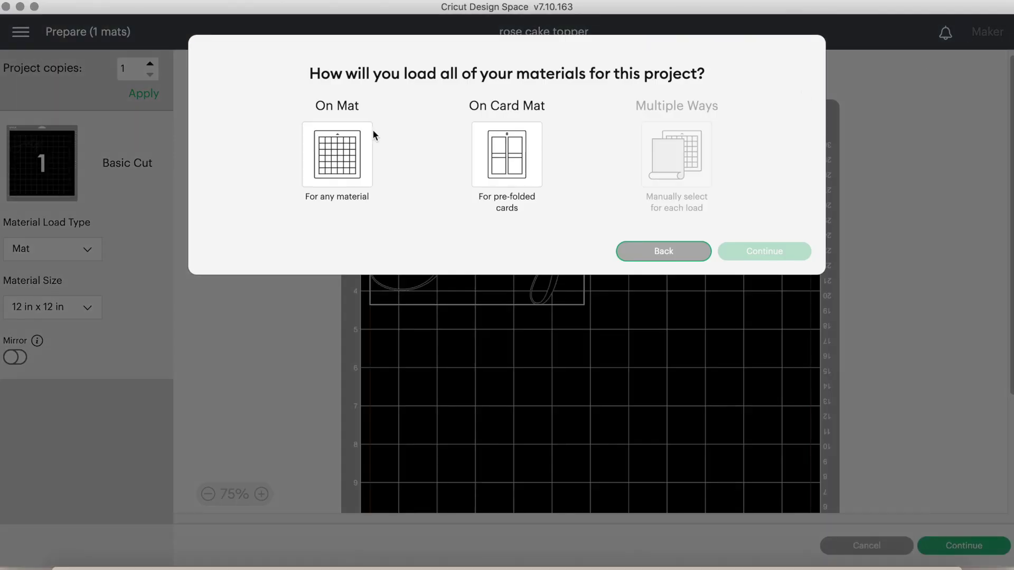
{"action": "left_click", "coordinate": [346, 150]}
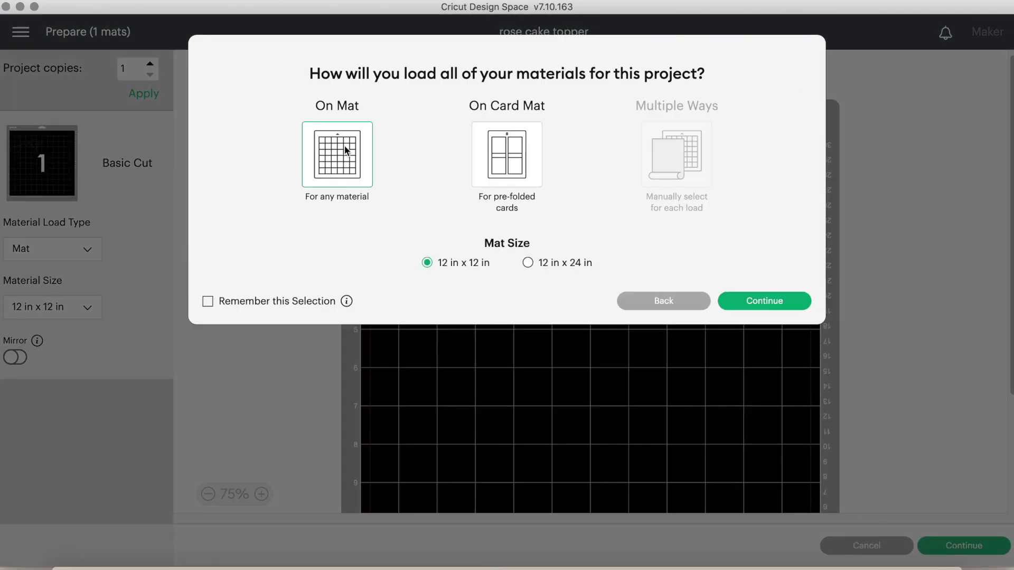
{"action": "left_click", "coordinate": [764, 301]}
{"action": "left_click", "coordinate": [963, 545]}
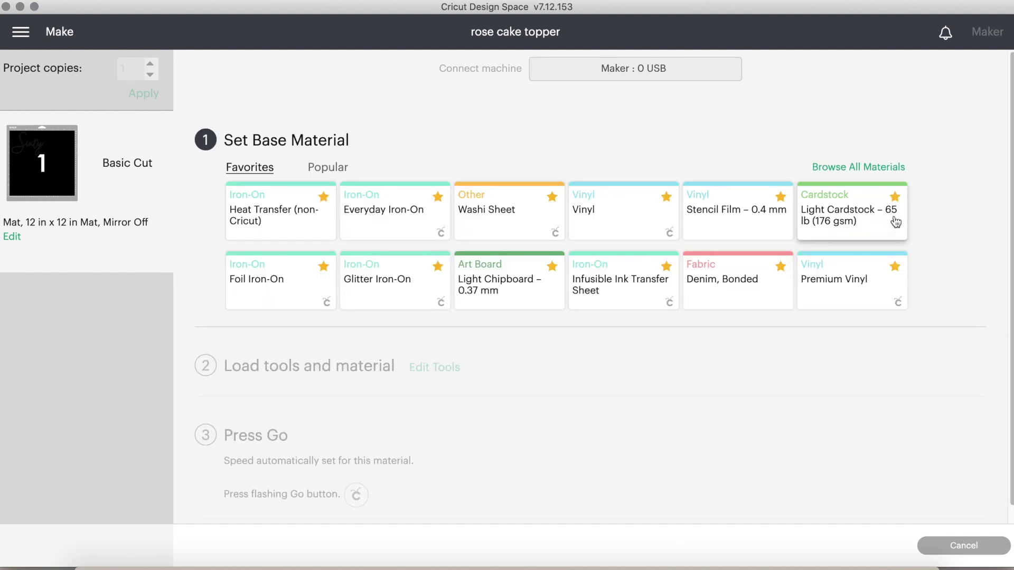
Choose Glitter Cardstock as the material and set cutting pressure to More.
{"action": "left_click", "coordinate": [860, 167]}
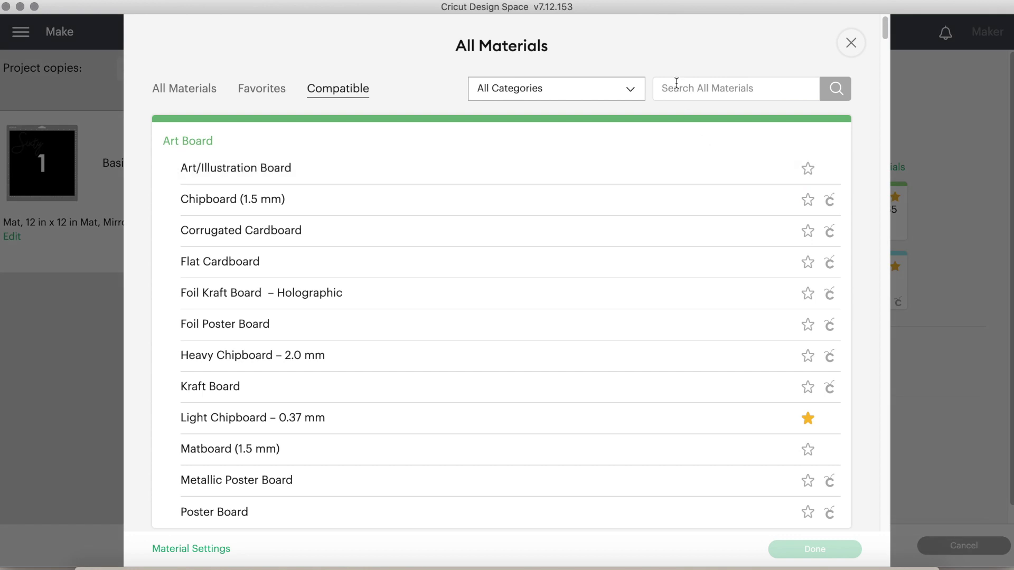
{"action": "type", "text": "glitter"}
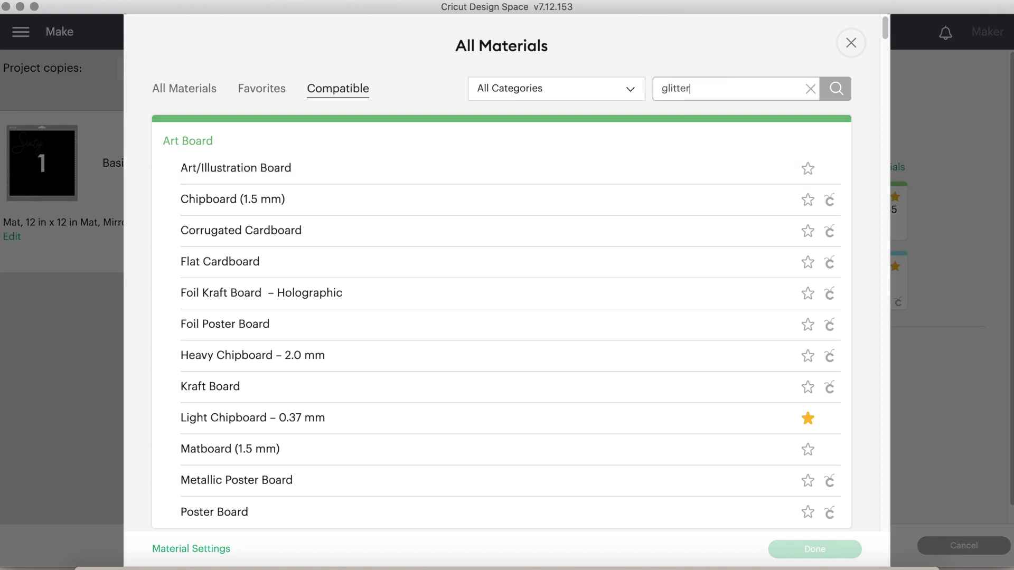
{"action": "key", "text": "Return"}
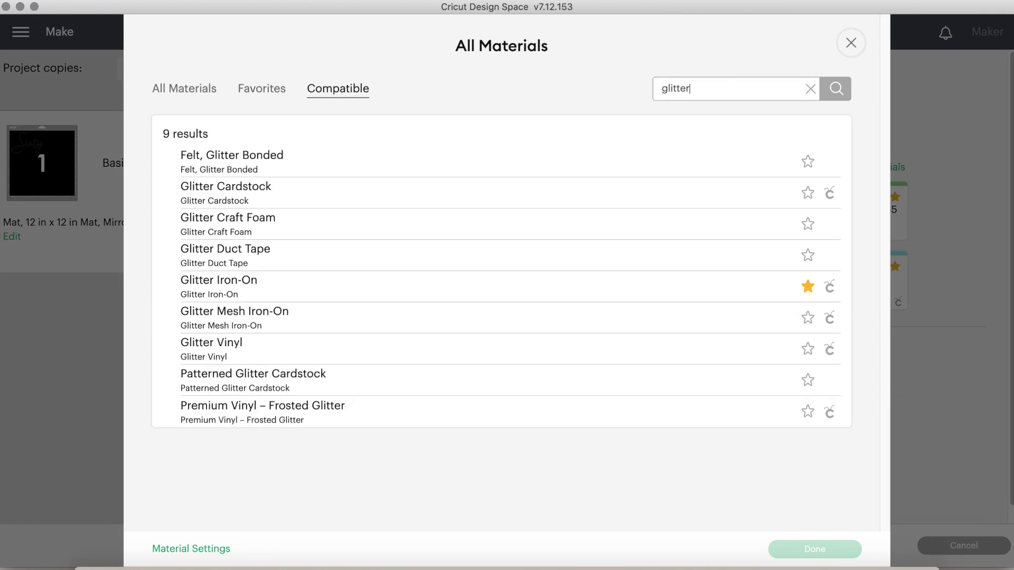
{"action": "left_click", "coordinate": [700, 196]}
{"action": "left_click", "coordinate": [823, 544]}
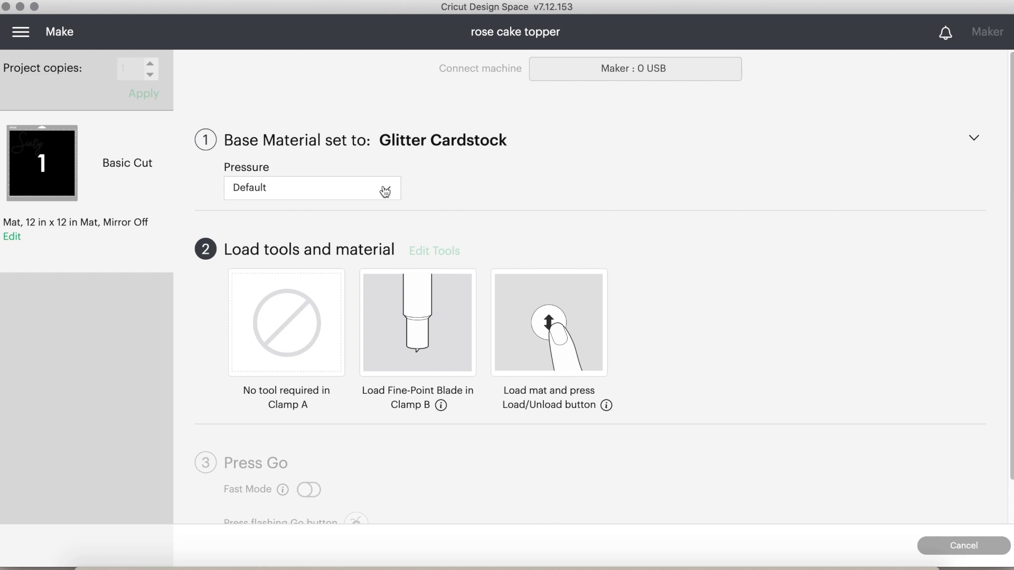
{"action": "left_click", "coordinate": [385, 191]}
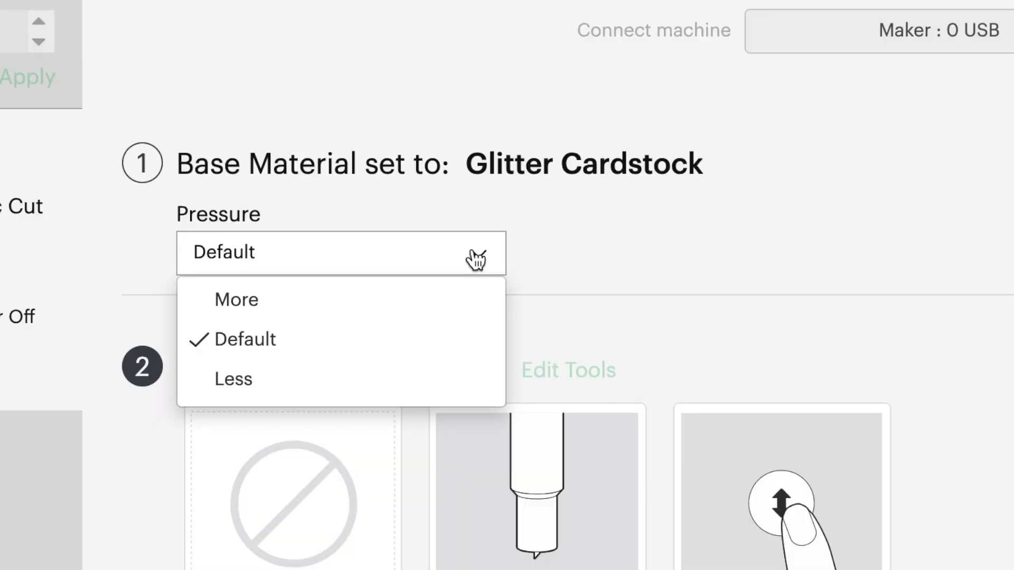
{"action": "left_click", "coordinate": [439, 299]}
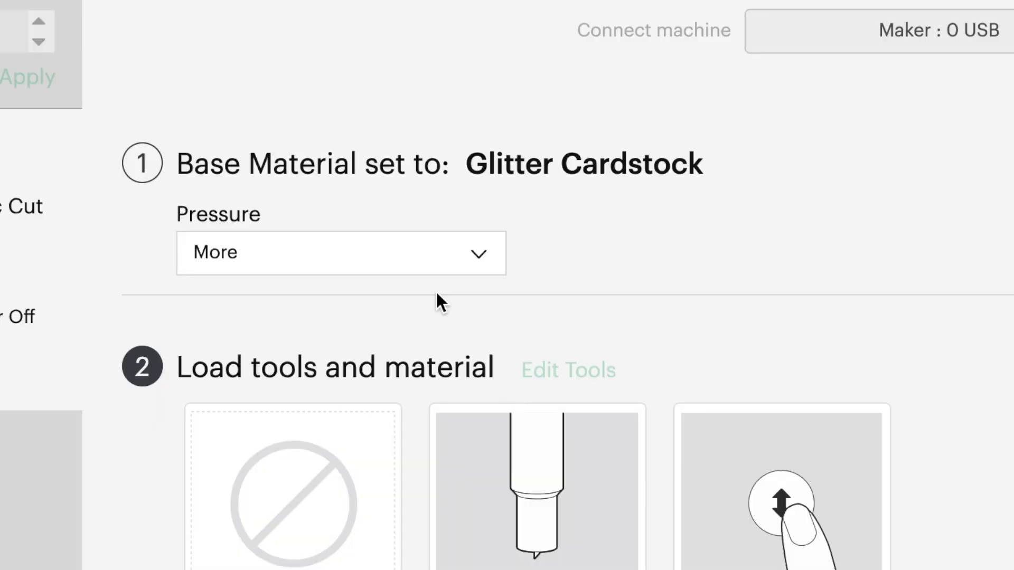